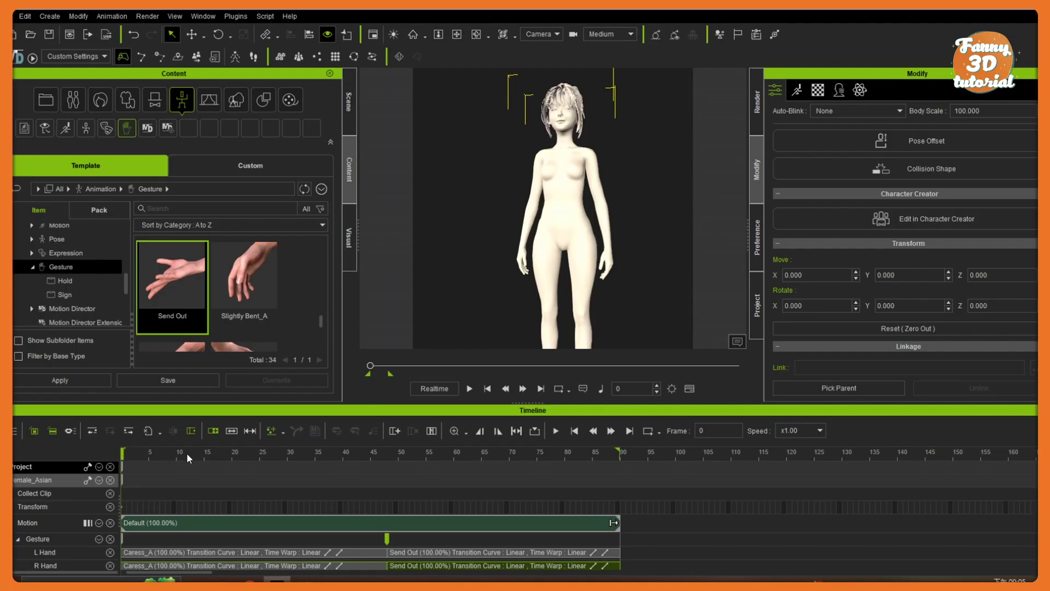
# Preview the character's motion by scrubbing through the timeline and playing it from frame 0 to frame 90
pyautogui.moveTo(186, 452); pyautogui.dragTo(609, 475)
pyautogui.click(617, 457)
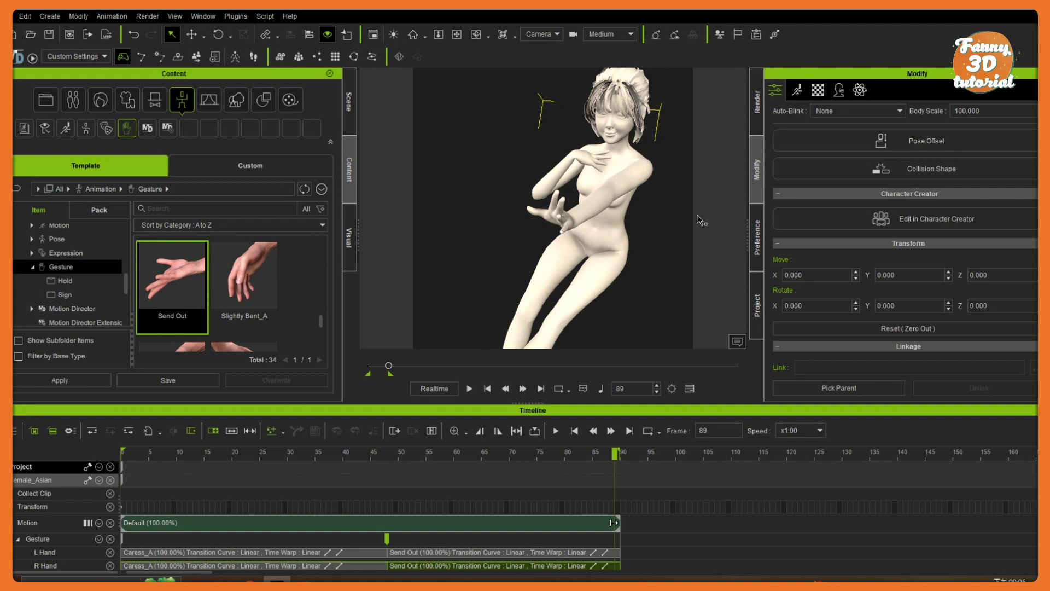
pyautogui.press('w')
pyautogui.click(487, 388)
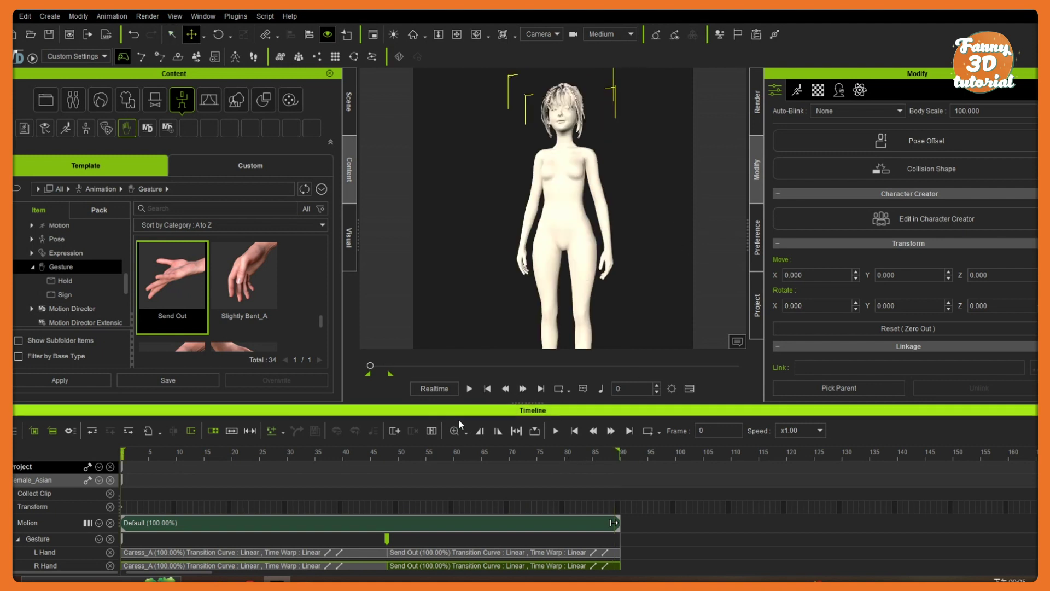
pyautogui.press('space')
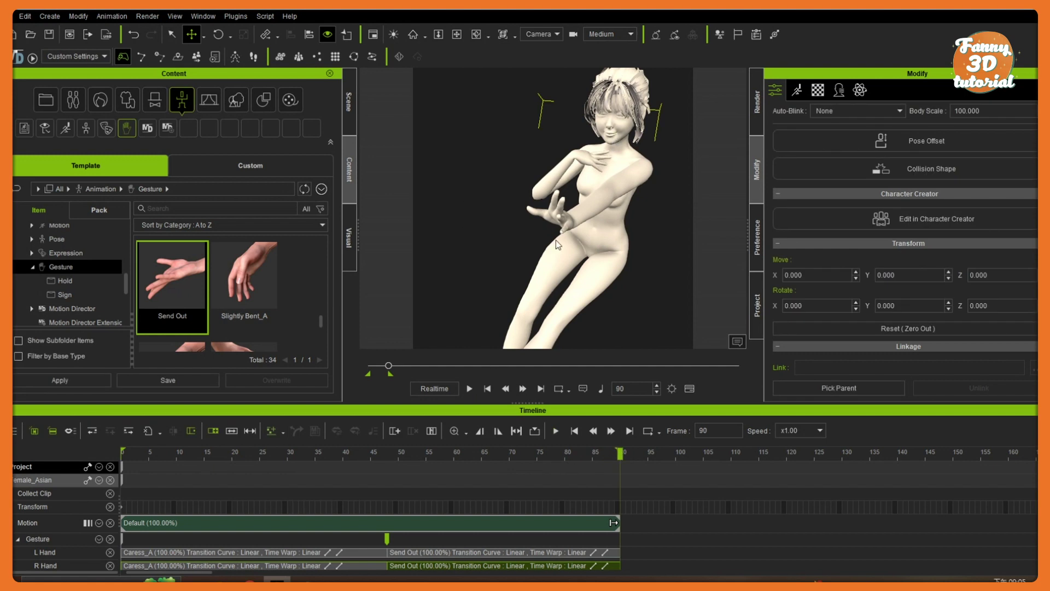
# Select the Female_Asian character in the scene list and set up an Alembic export in HDF5 format using the Range option
pyautogui.click(348, 101)
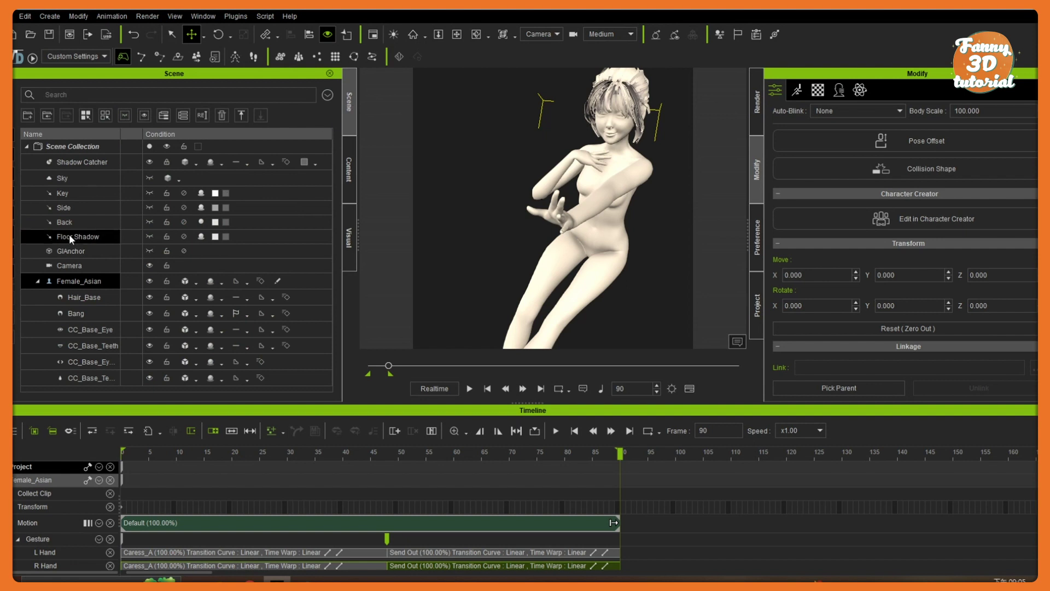
pyautogui.click(40, 280)
pyautogui.doubleClick(77, 281)
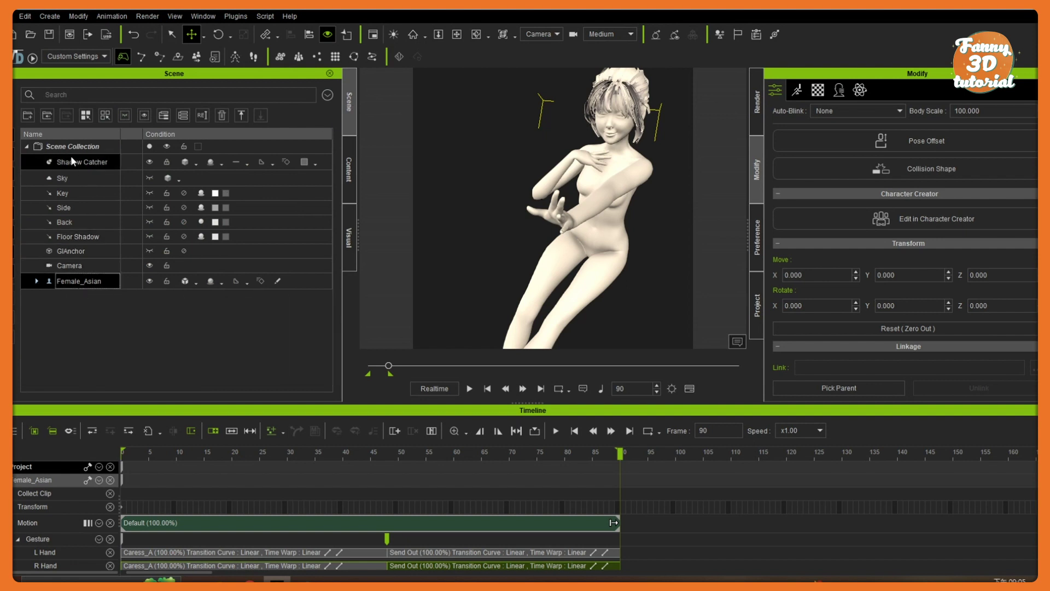
pyautogui.click(25, 16)
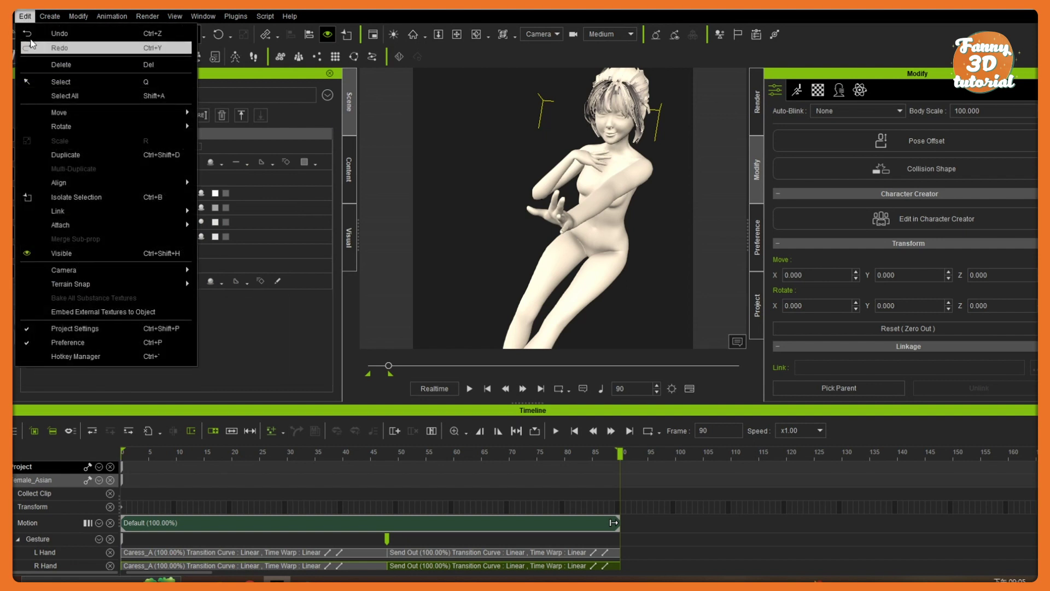
pyautogui.moveTo(11, 16)
pyautogui.moveTo(128, 109)
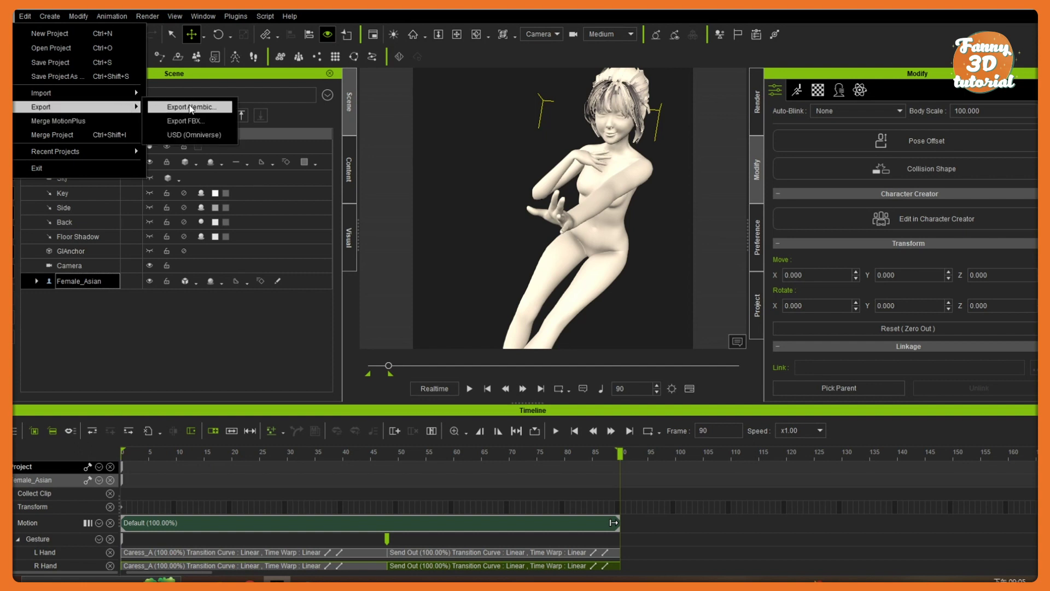
pyautogui.click(191, 107)
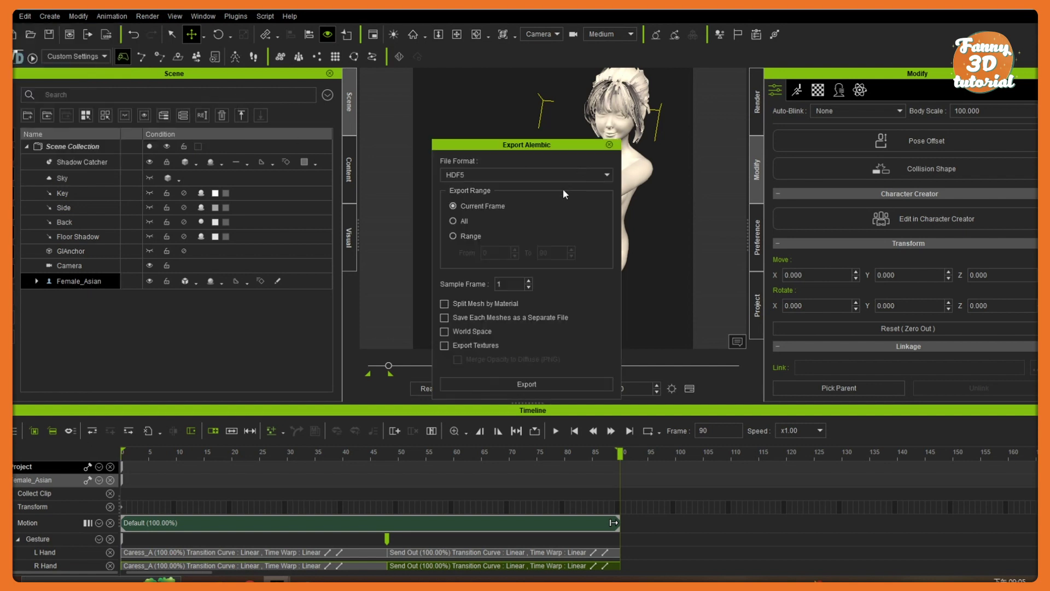
pyautogui.click(454, 236)
pyautogui.click(537, 380)
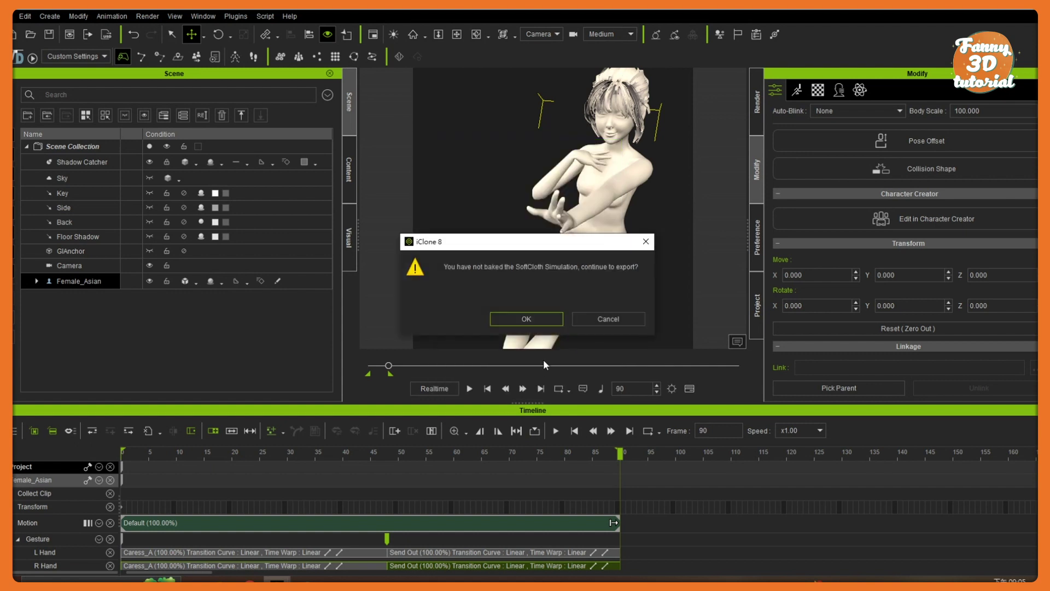
# Continue the export without baking the SoftCloth simulation and save the Alembic file on the desktop as pose
pyautogui.click(549, 318)
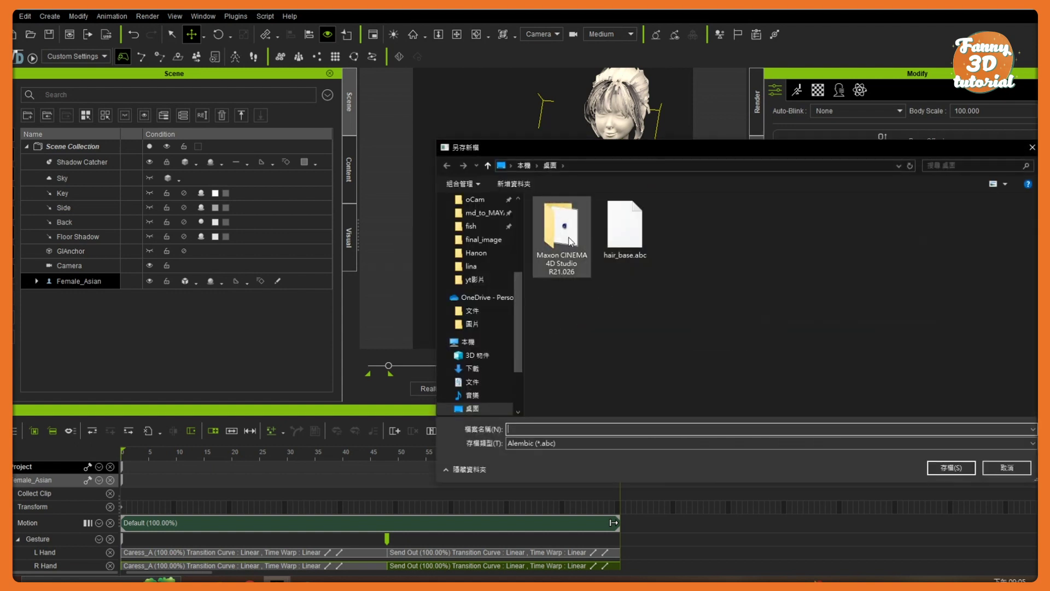
pyautogui.click(527, 430)
pyautogui.write('□')
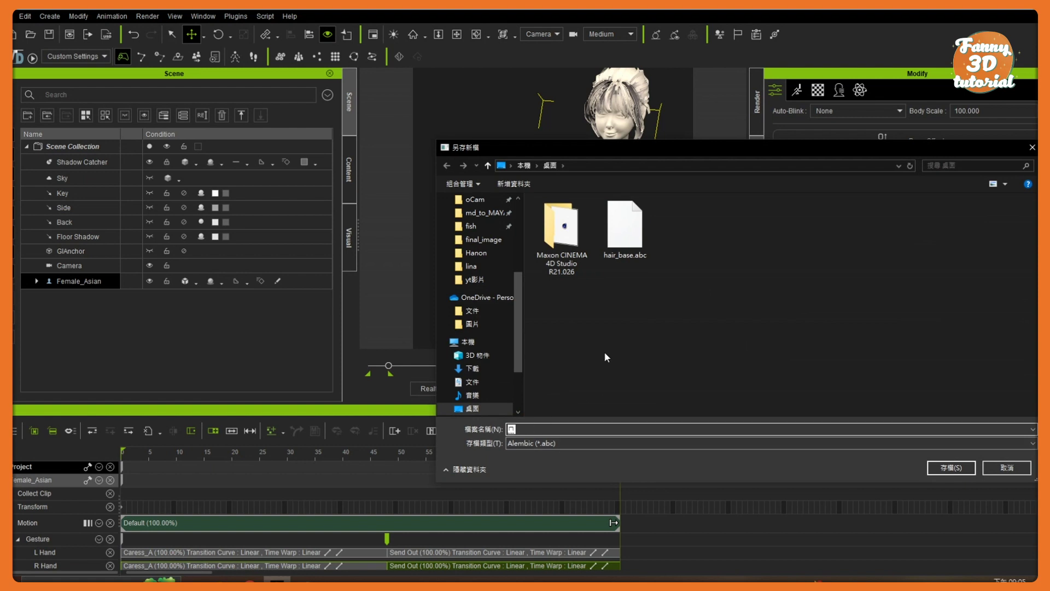
pyautogui.write('pose')
pyautogui.click(937, 467)
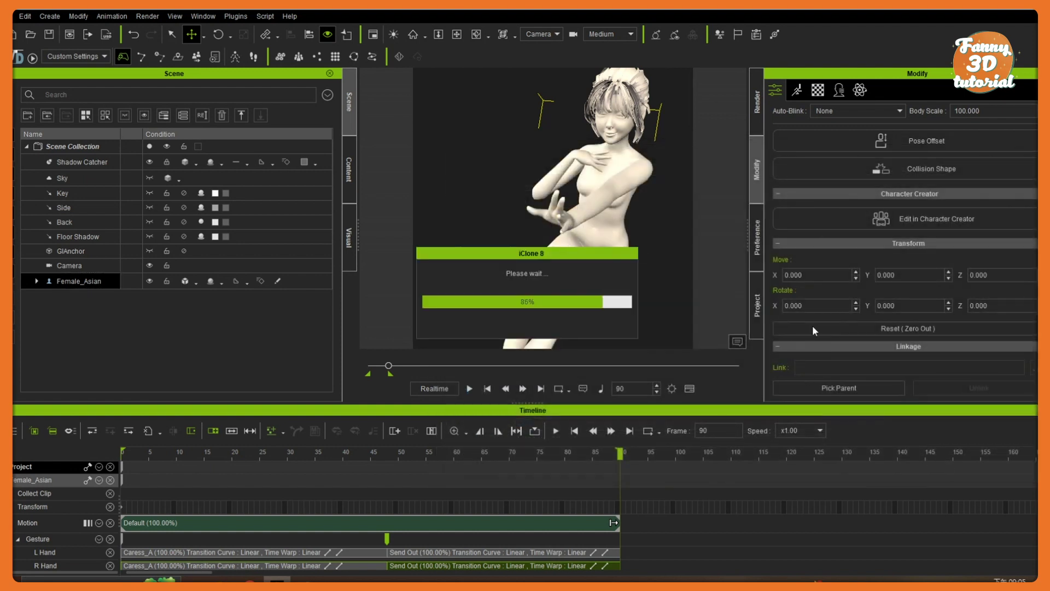
pyautogui.click(535, 320)
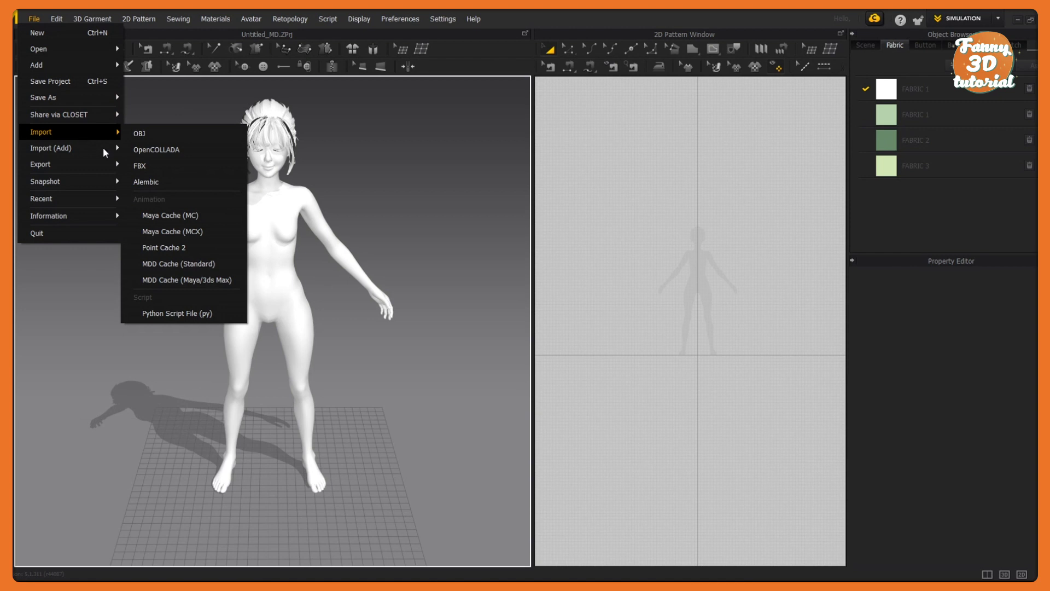
# In Marvelous Designer, add the garment file Tpose_cloth.zpac to the scene with the imported avatar
pyautogui.moveTo(87, 64)
pyautogui.click(148, 85)
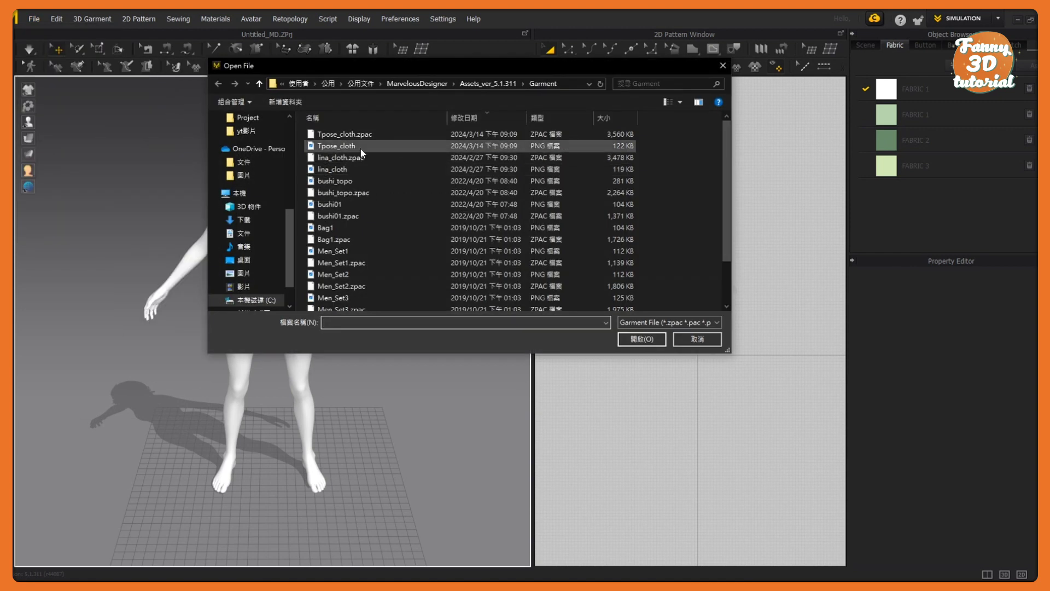
pyautogui.click(365, 138)
pyautogui.doubleClick(365, 140)
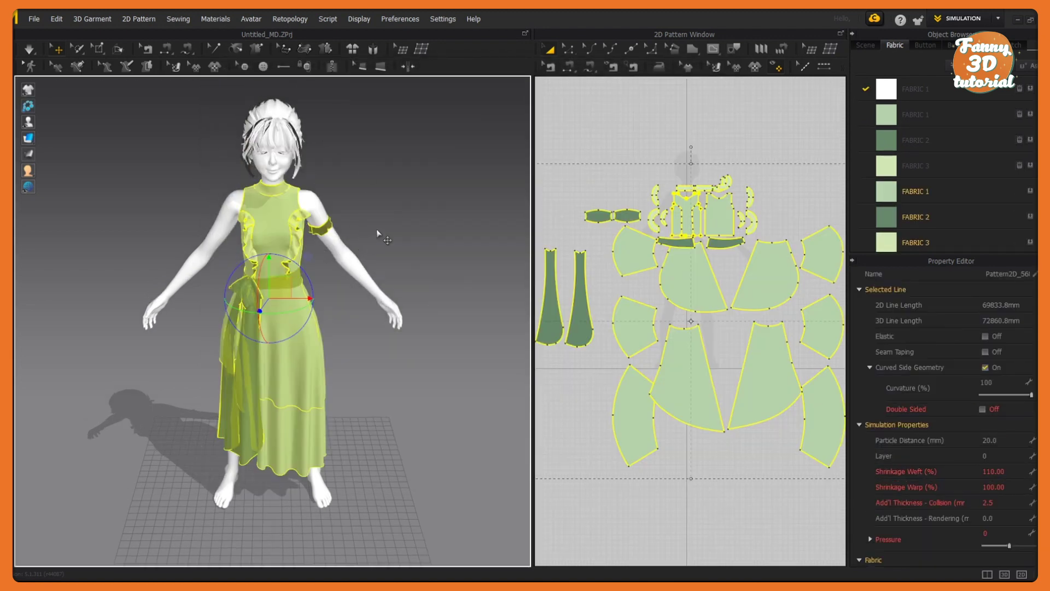
# Switch to Animation mode and record the garment simulation over the avatar's animation up to frame 45
pyautogui.click(963, 19)
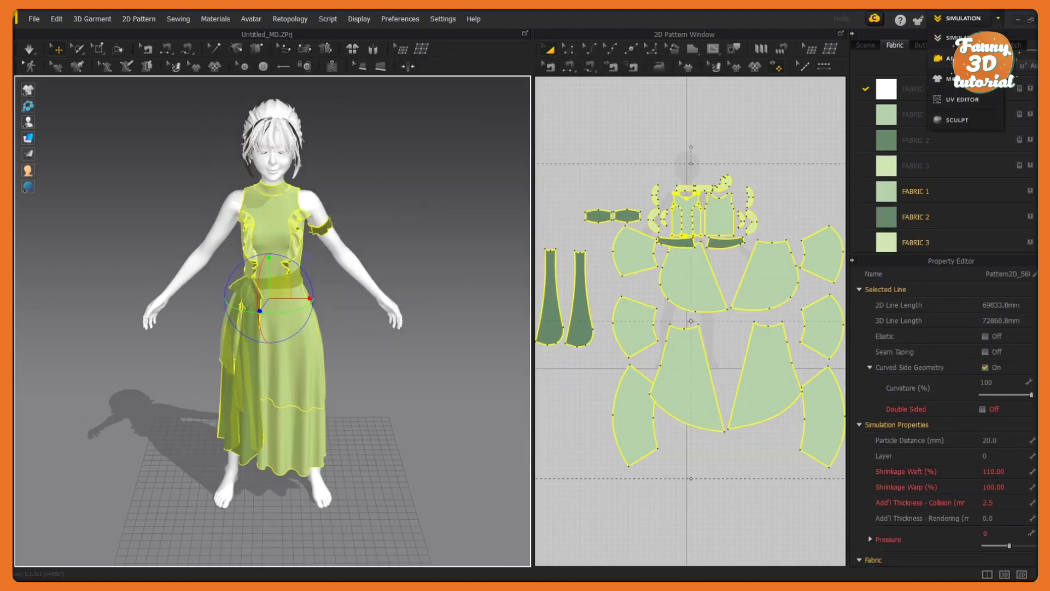
pyautogui.click(960, 58)
pyautogui.moveTo(229, 492); pyautogui.dragTo(241, 404)
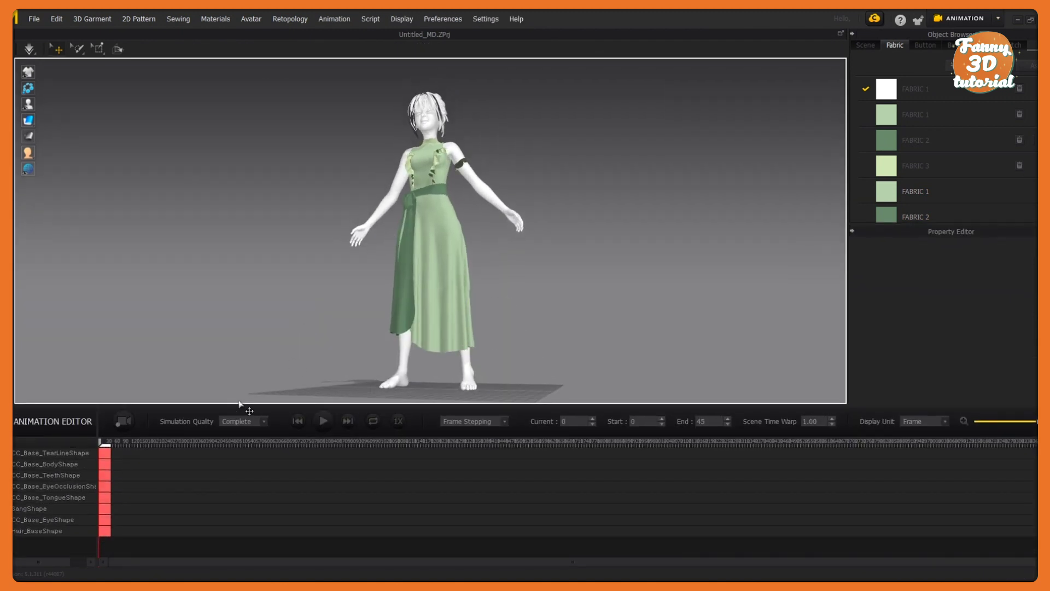
pyautogui.click(131, 422)
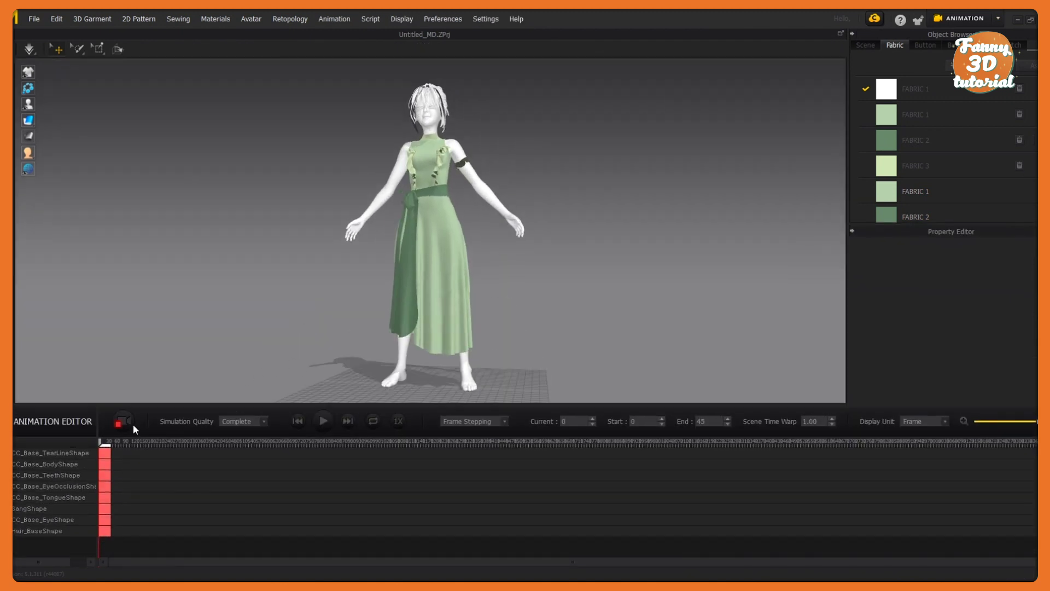
pyautogui.click(323, 422)
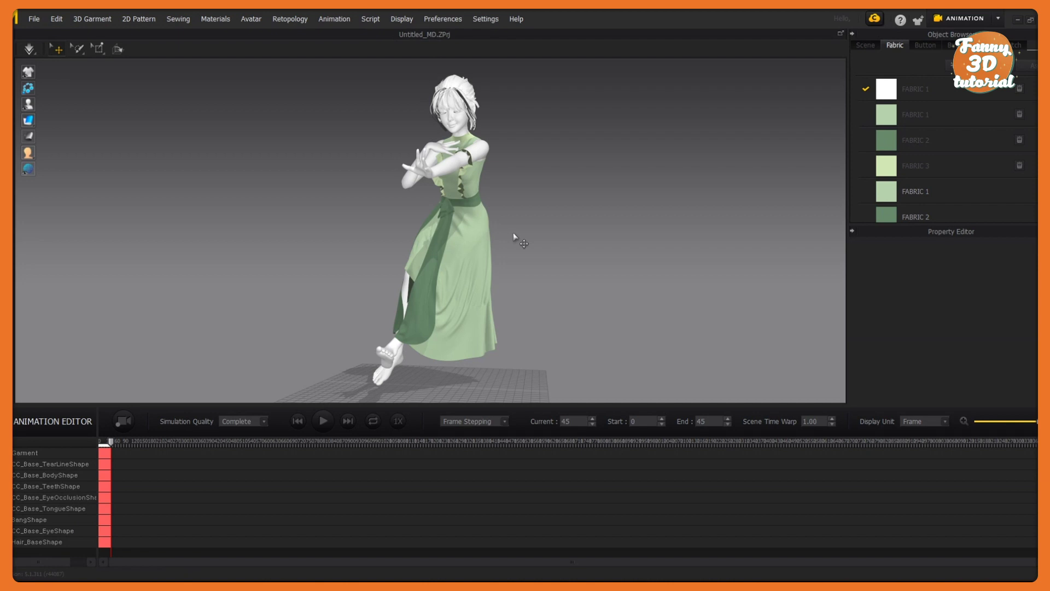
# Return to Simulation mode and run the simulation so the dress settles on the posed avatar
pyautogui.click(964, 18)
pyautogui.click(954, 41)
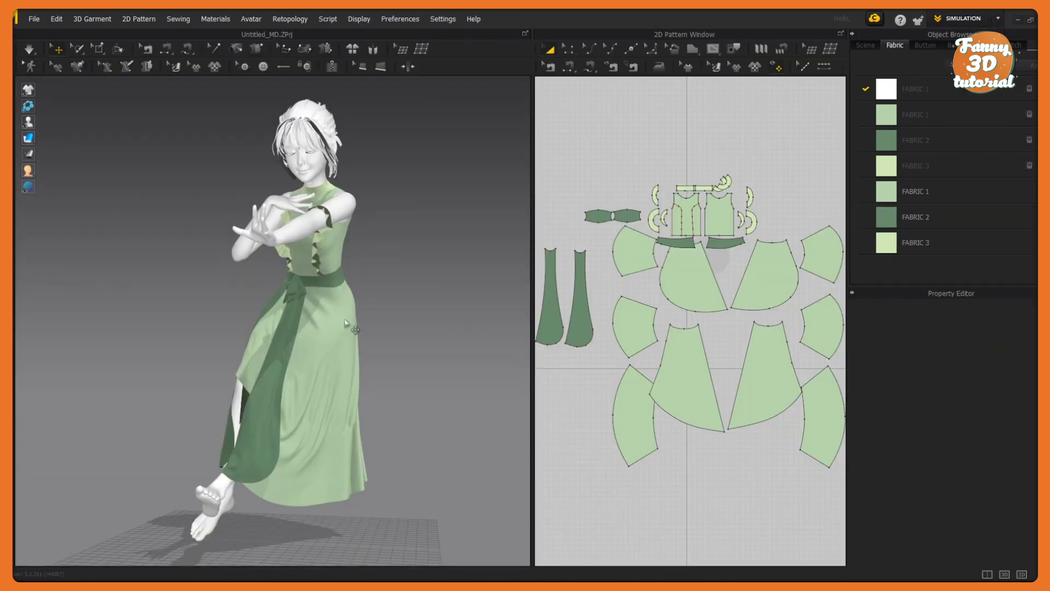
pyautogui.moveTo(422, 403); pyautogui.dragTo(385, 403, button='right')
pyautogui.click(30, 50)
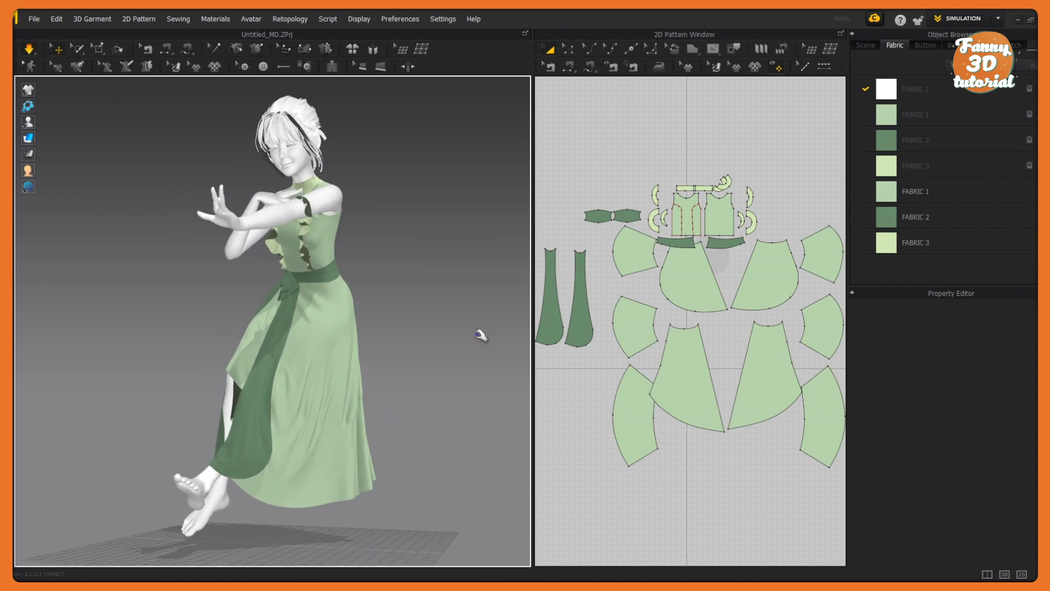
pyautogui.moveTo(386, 382)
pyautogui.mouseDown(button='right')
pyautogui.moveTo(328, 391)
pyautogui.moveTo(401, 394)
pyautogui.mouseUp(button='right')
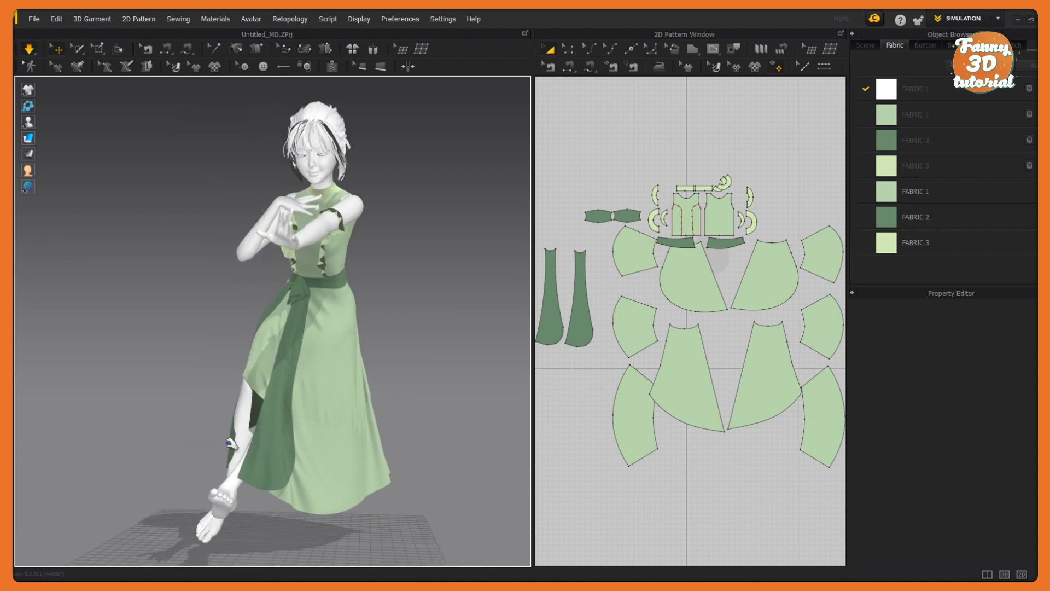
# Pull the rear sash tail up and away from the avatar's leg during simulation, then stop the simulation while it flares out
pyautogui.moveTo(235, 442); pyautogui.dragTo(188, 419)
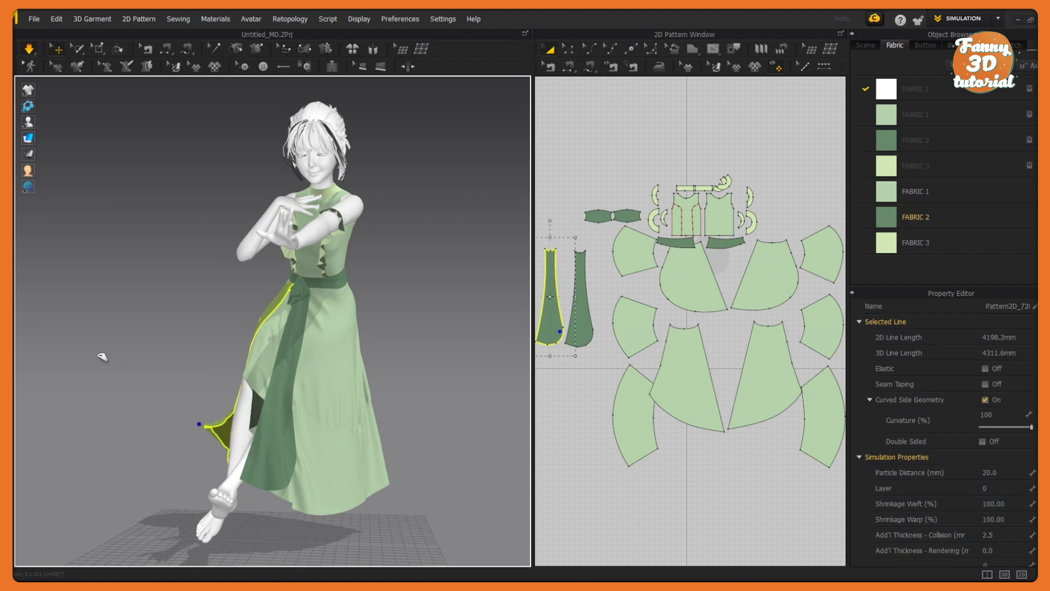
pyautogui.moveTo(83, 352); pyautogui.dragTo(52, 325)
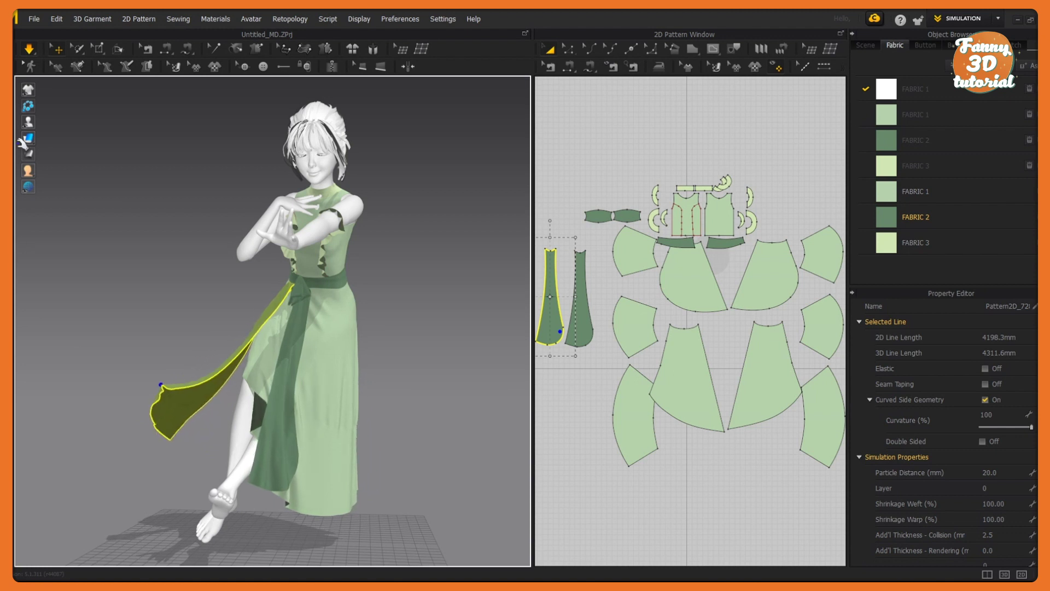
pyautogui.click(27, 52)
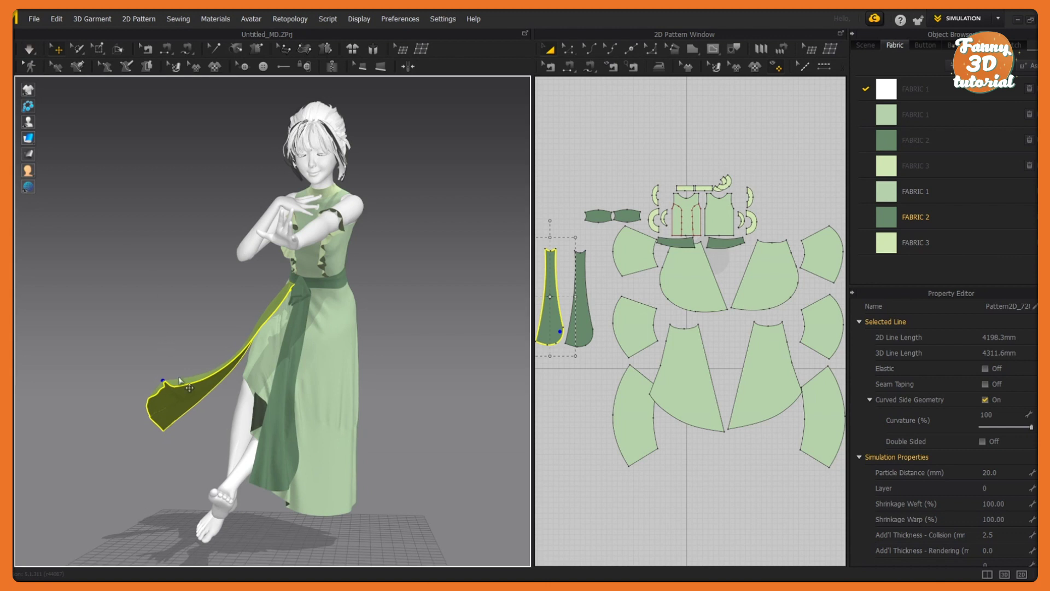
# Freeze the flared sash tail pattern in its current shape and deselect it
pyautogui.rightClick(180, 382)
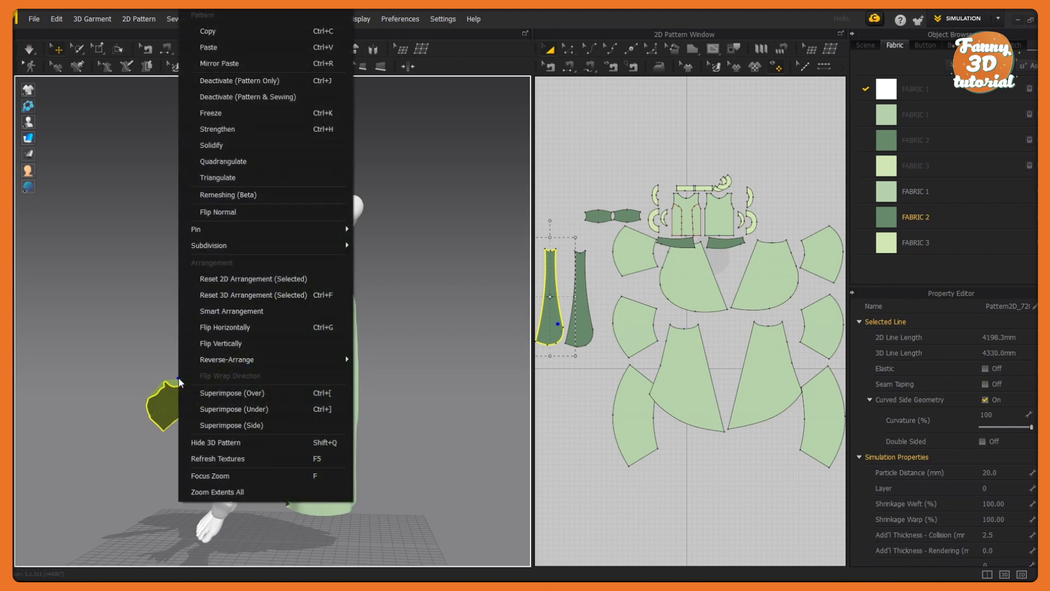
pyautogui.click(225, 113)
pyautogui.click(386, 343)
pyautogui.moveTo(177, 322); pyautogui.dragTo(306, 300, button='right')
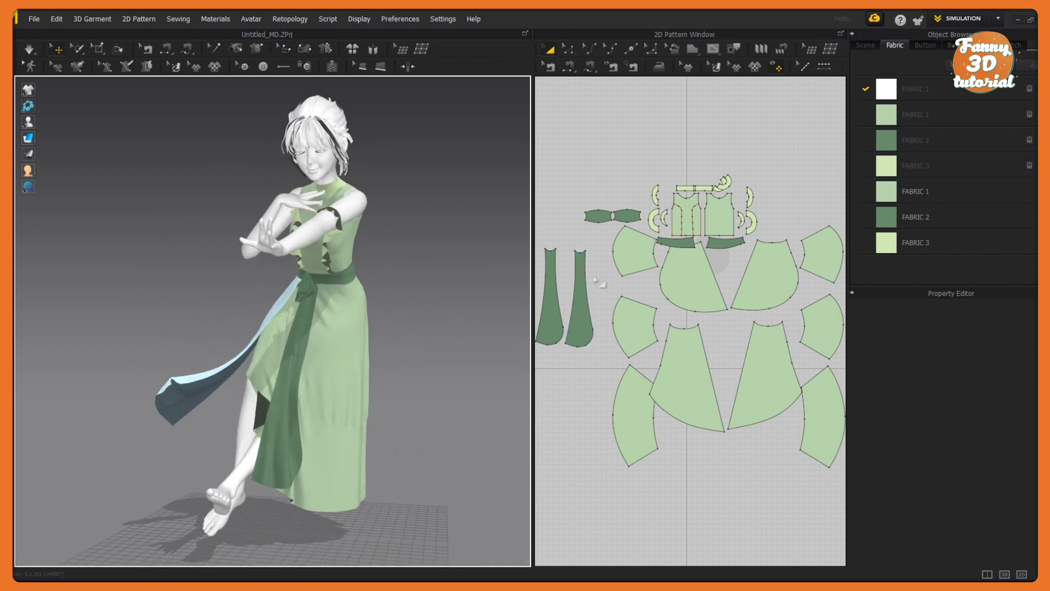
# Select all garment patterns and export them as a selected OBJ named cloth_with_pose, as a single unwelded, thin object in cm
pyautogui.scroll(-3, 629, 267)
pyautogui.scroll(-2, 629, 266)
pyautogui.moveTo(582, 207); pyautogui.dragTo(739, 440)
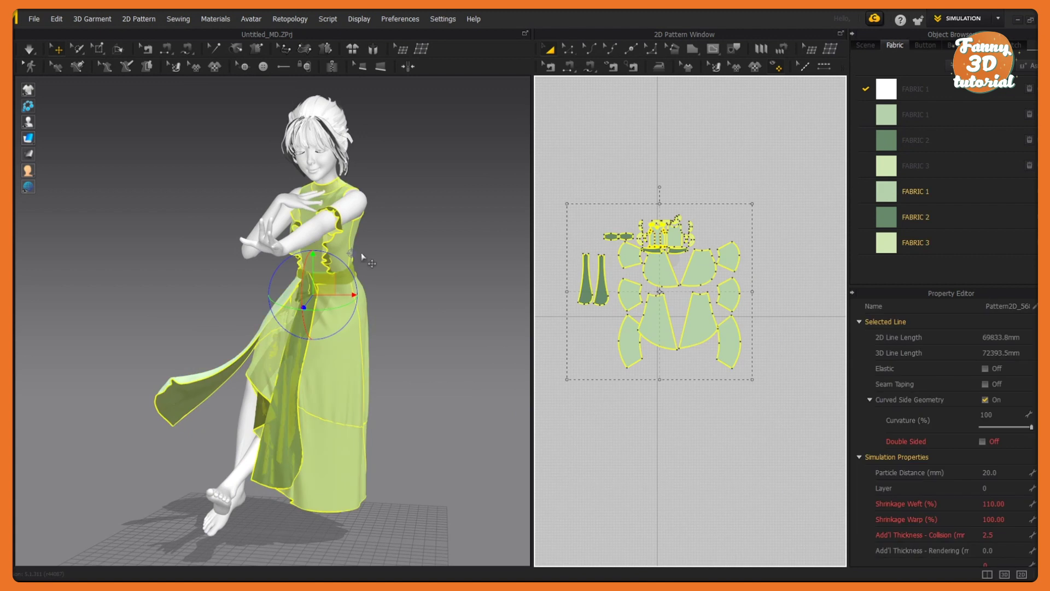
pyautogui.click(33, 22)
pyautogui.moveTo(71, 163)
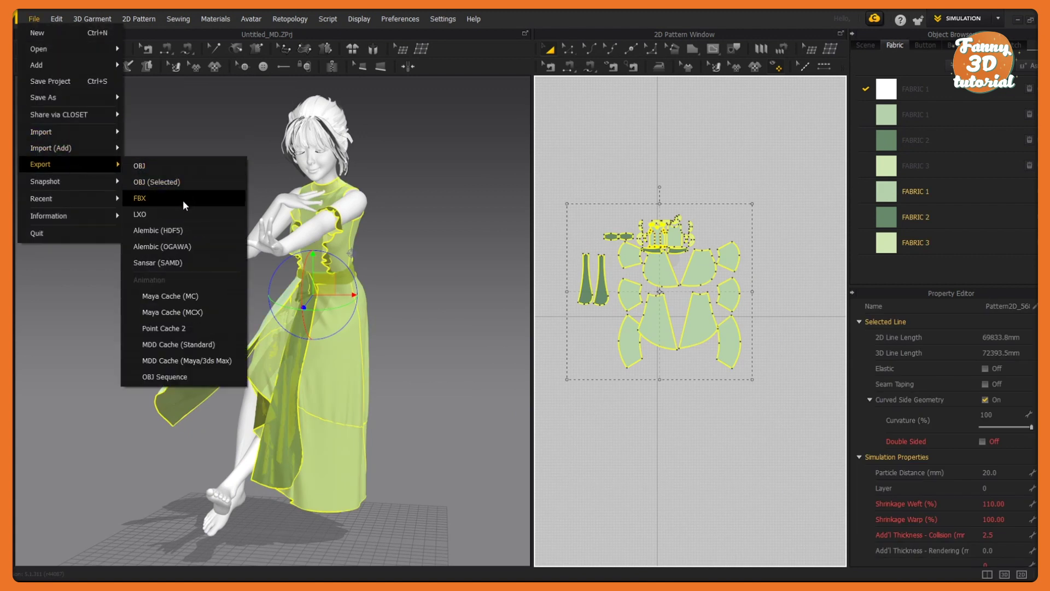
pyautogui.click(189, 183)
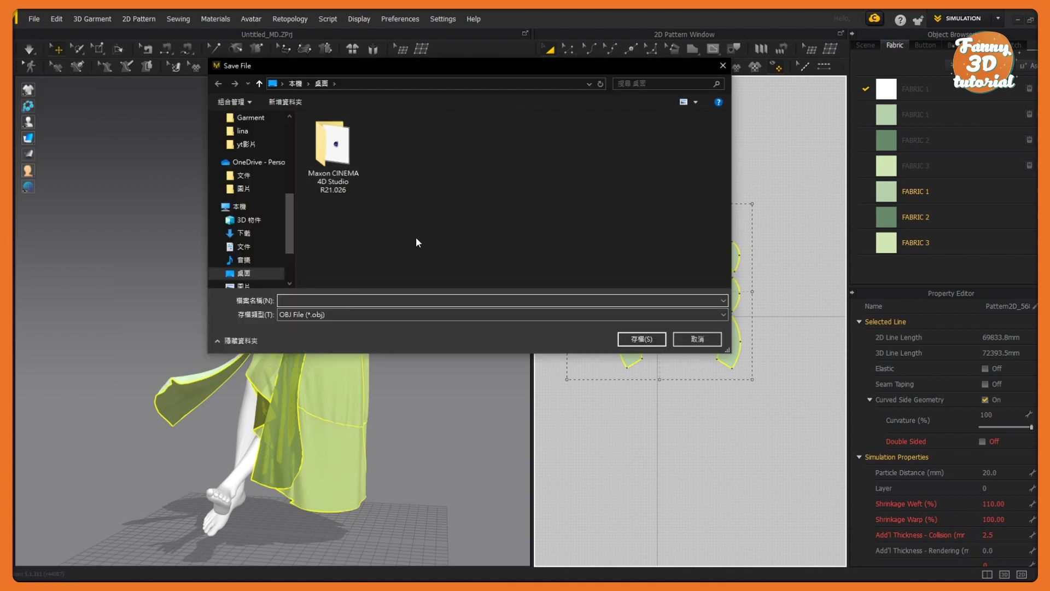
pyautogui.write('cloth_with_pose')
pyautogui.click(642, 338)
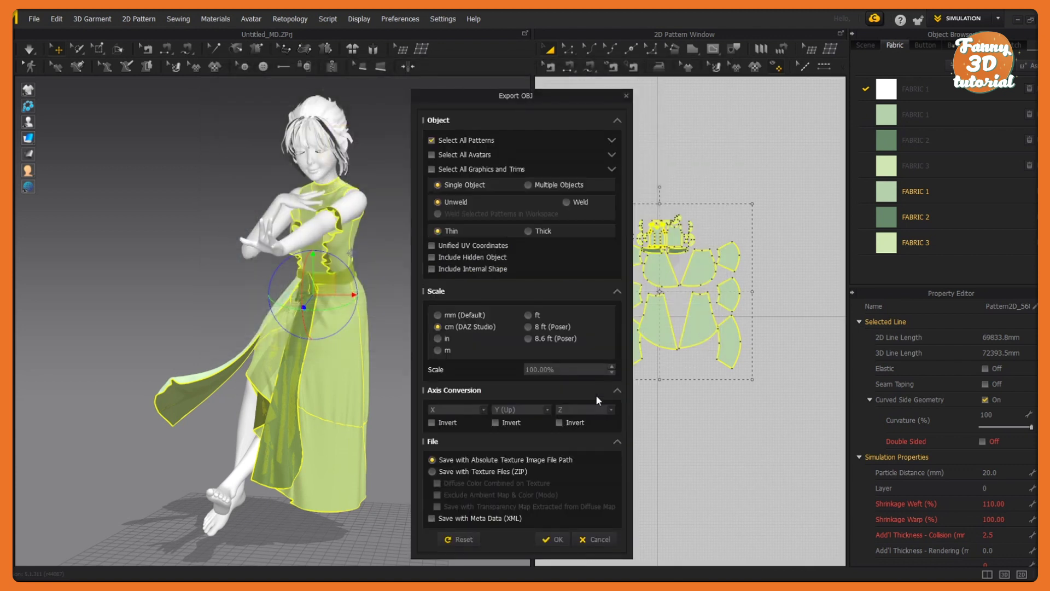
pyautogui.click(554, 539)
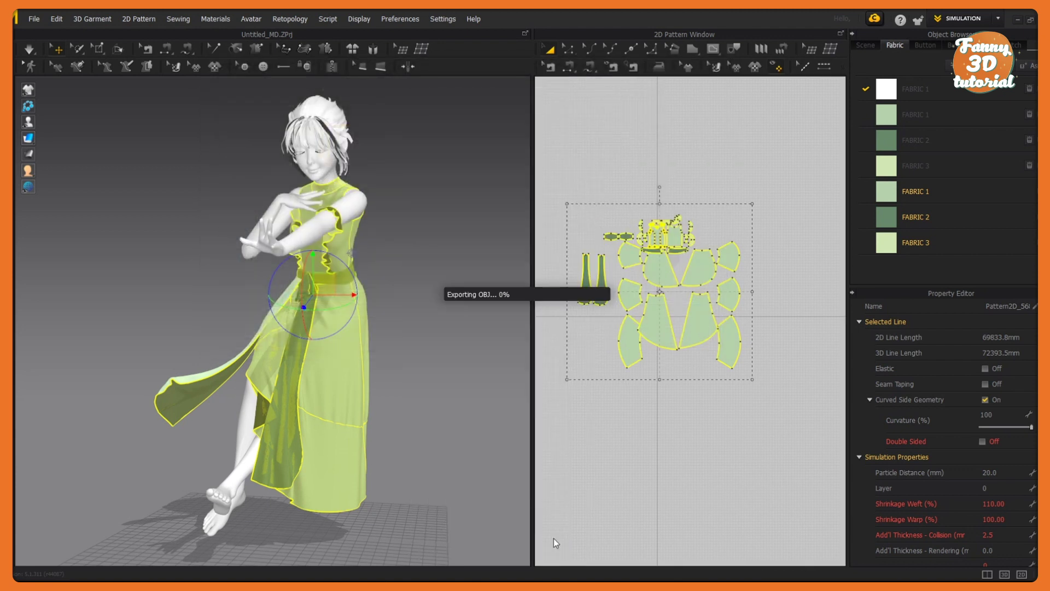
pyautogui.click(409, 514)
# Switch to iClone, move the playhead to frame 90, and import the cloth_with_pose garment into the scene
pyautogui.moveTo(303, 587)
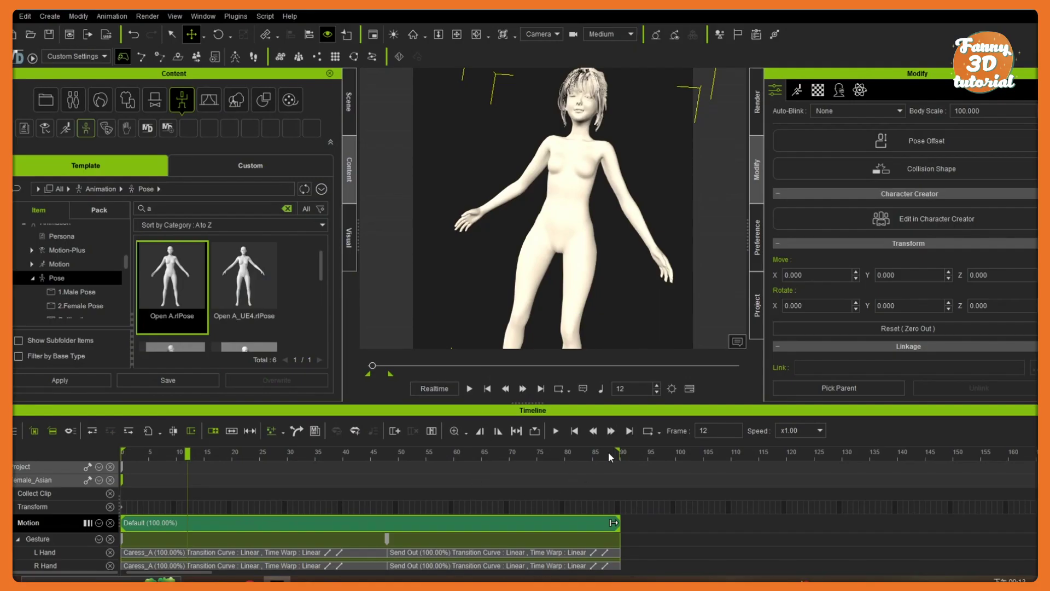
pyautogui.click(619, 452)
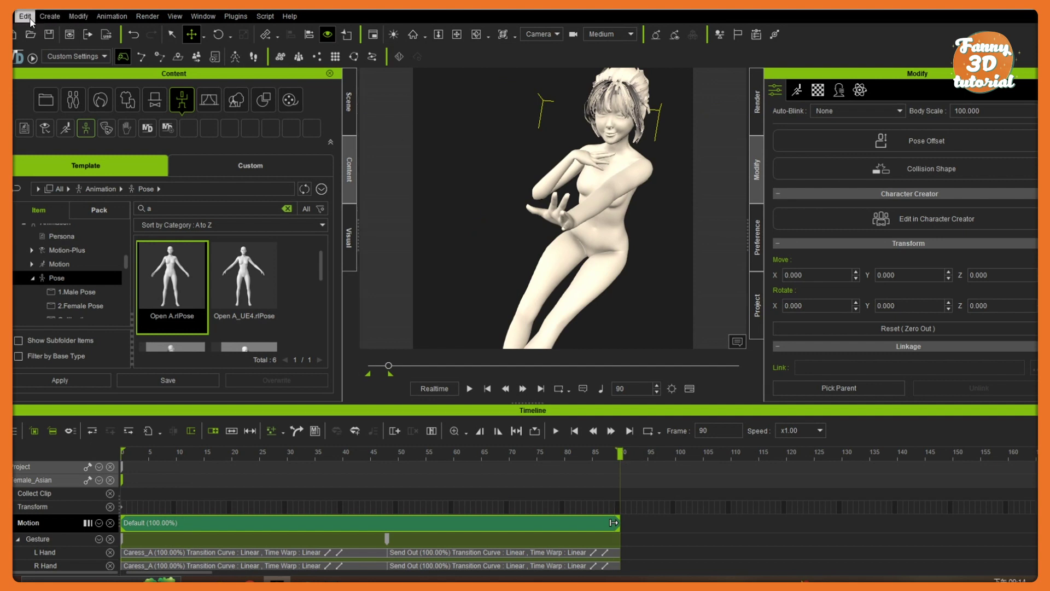
pyautogui.click(30, 20)
pyautogui.moveTo(15, 16)
pyautogui.moveTo(38, 98)
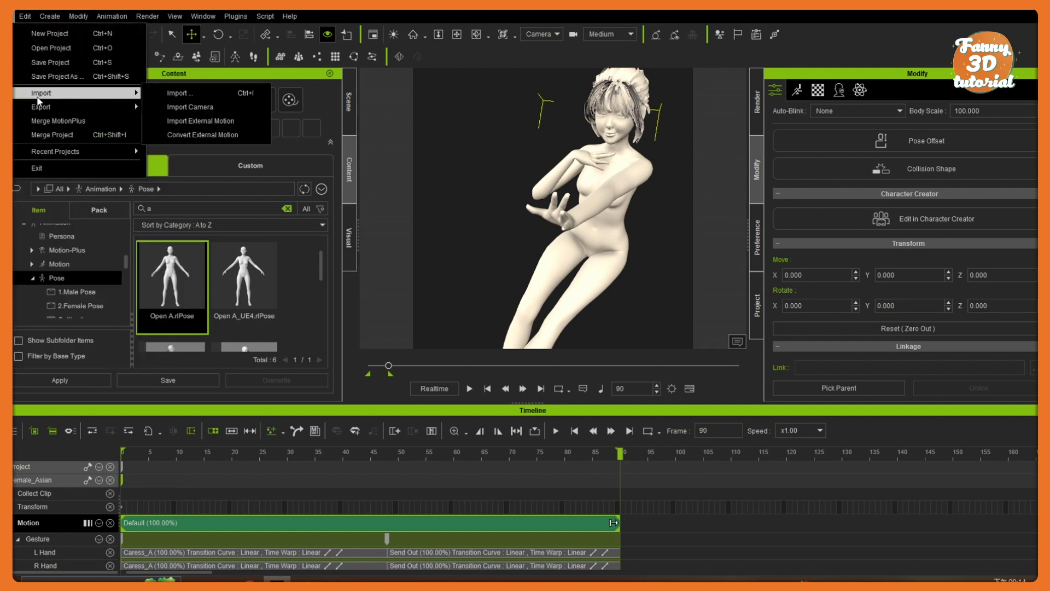
pyautogui.click(181, 93)
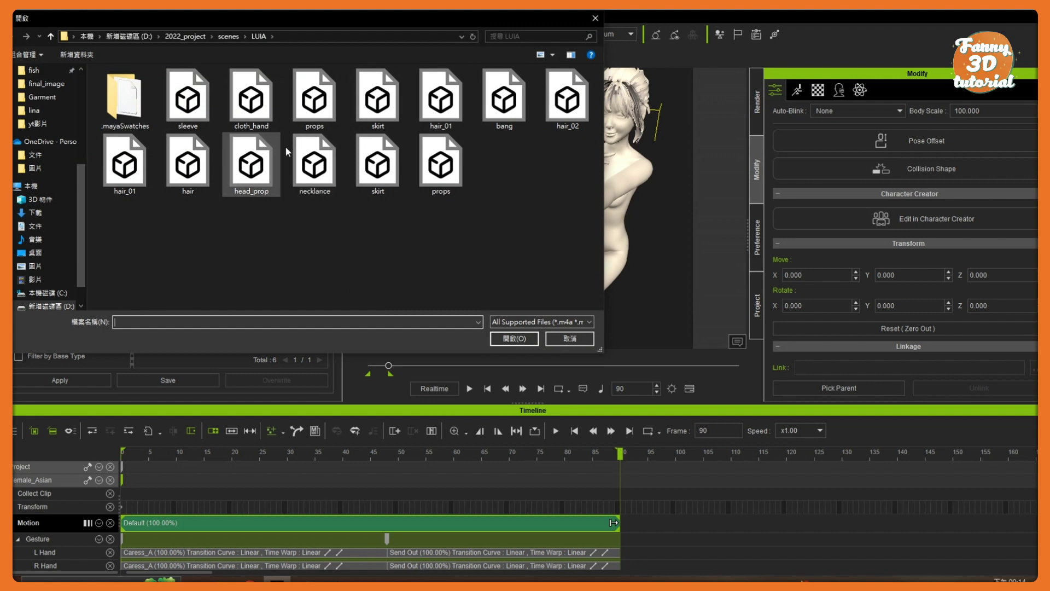
pyautogui.scroll(5, 54, 110)
pyautogui.click(49, 79)
pyautogui.click(205, 127)
pyautogui.doubleClick(206, 127)
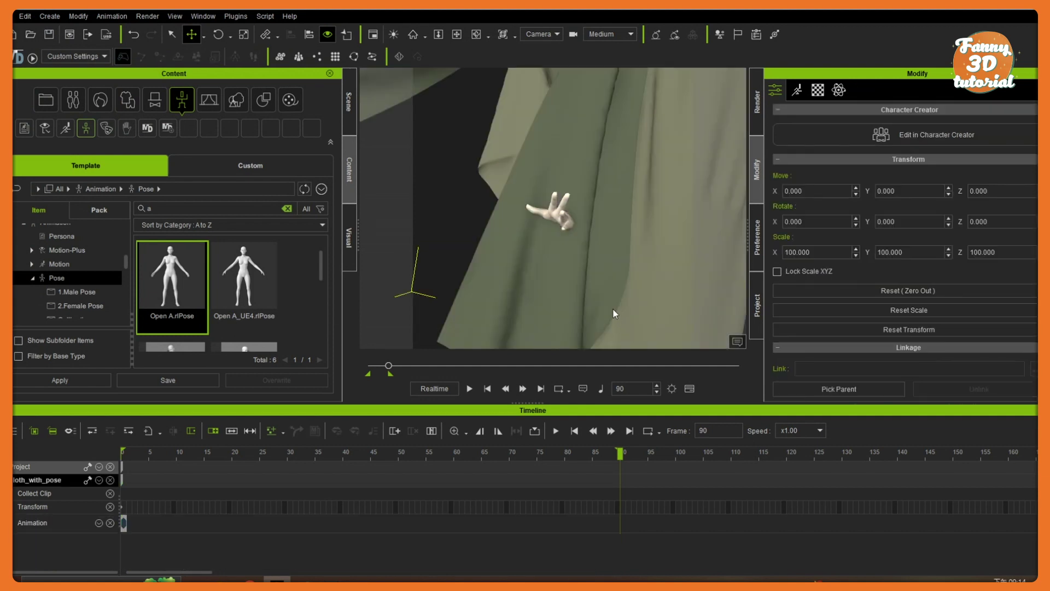
pyautogui.click(349, 103)
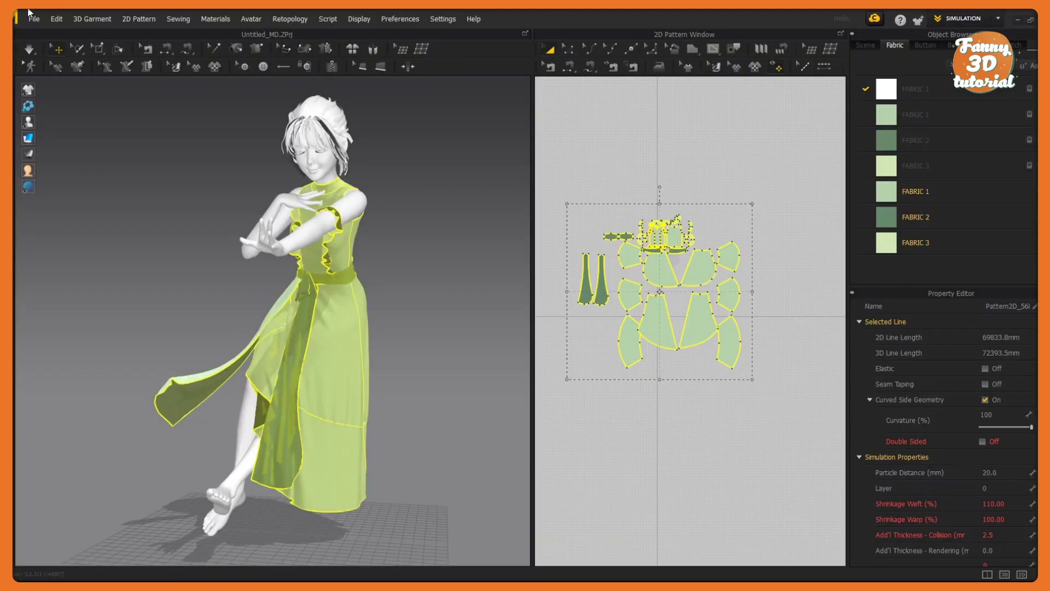
# Export the selected patterns again as a selected OBJ, overwriting cloth_with_pose as a single, unwelded, thin object scaled in inches
pyautogui.click(35, 19)
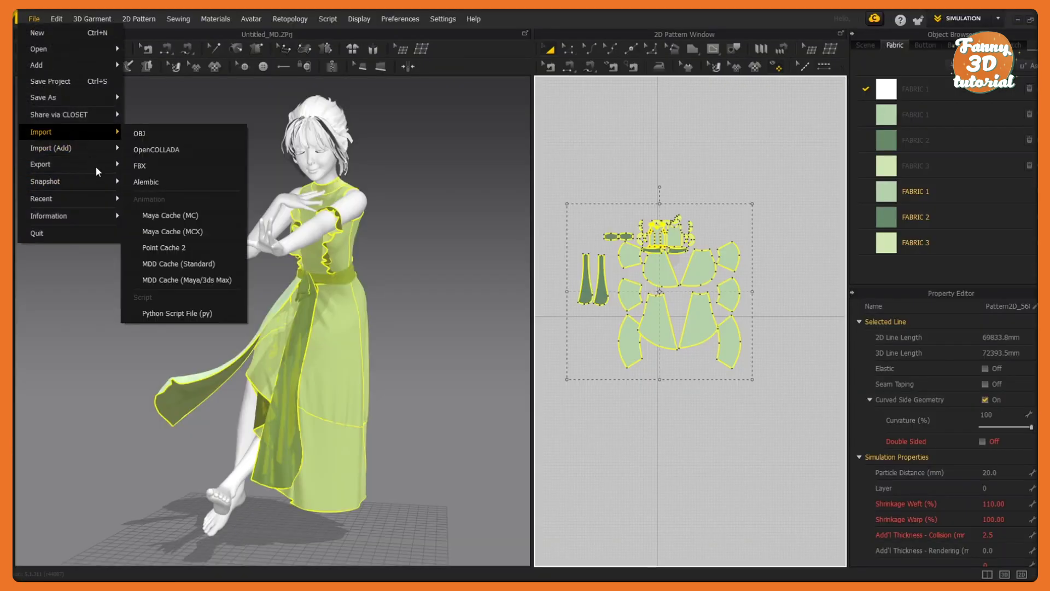
pyautogui.moveTo(96, 166)
pyautogui.click(186, 185)
pyautogui.click(408, 158)
pyautogui.press('Return')
pyautogui.click(557, 301)
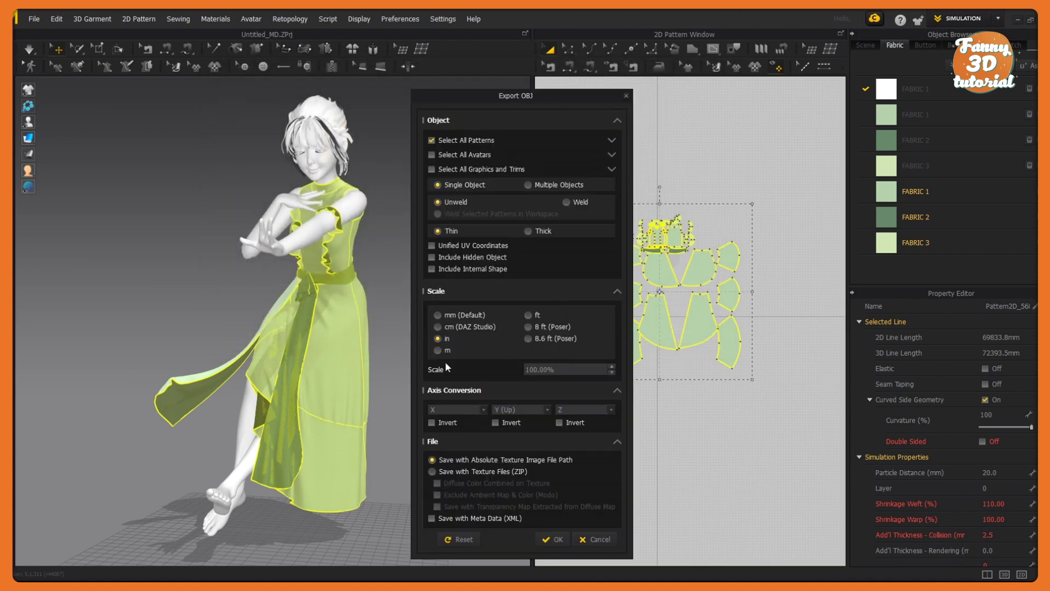
pyautogui.click(544, 544)
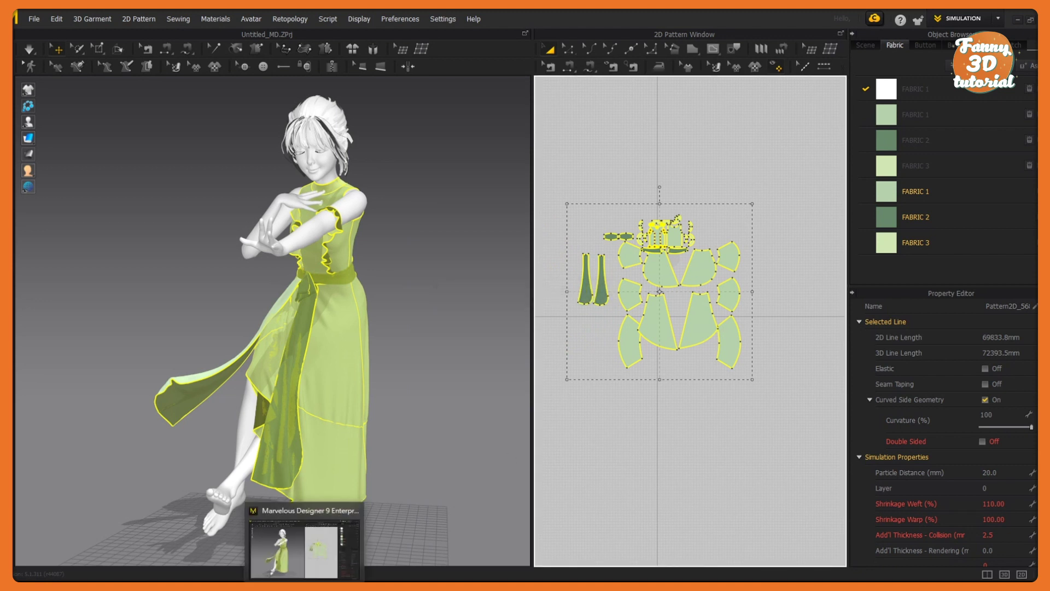
# Switch to iClone, import the re-exported cloth_with_pose garment onto the posed character, and deselect it
pyautogui.click(304, 586)
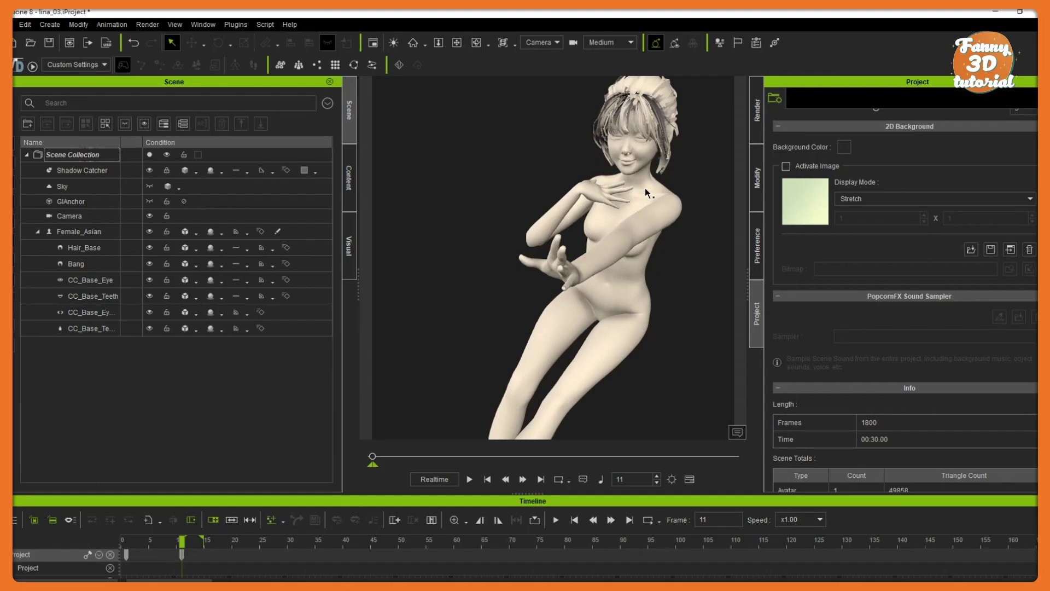
pyautogui.click(13, 24)
pyautogui.moveTo(63, 104)
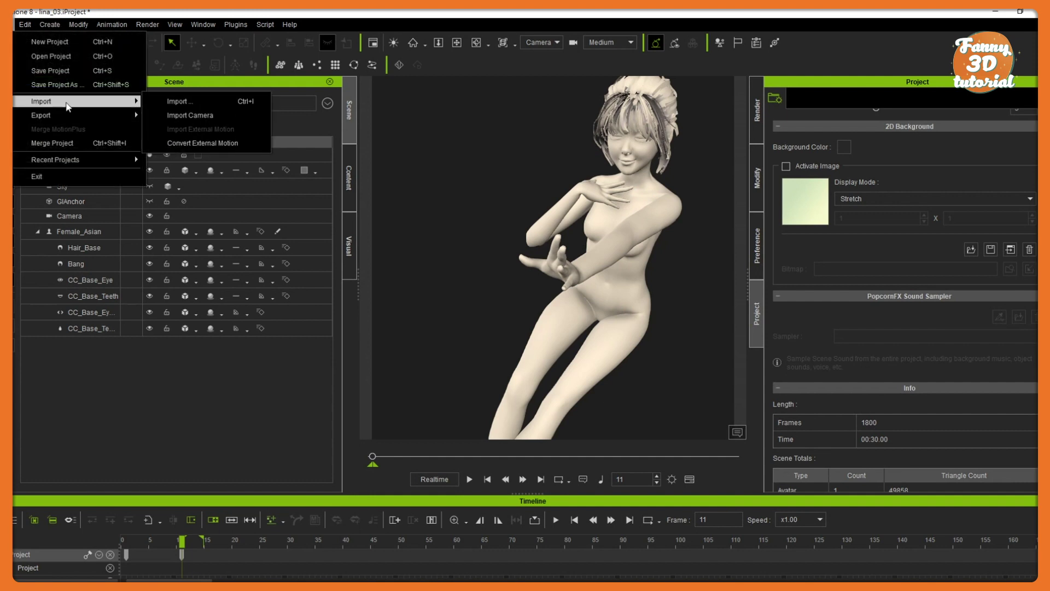
pyautogui.click(195, 104)
pyautogui.doubleClick(379, 133)
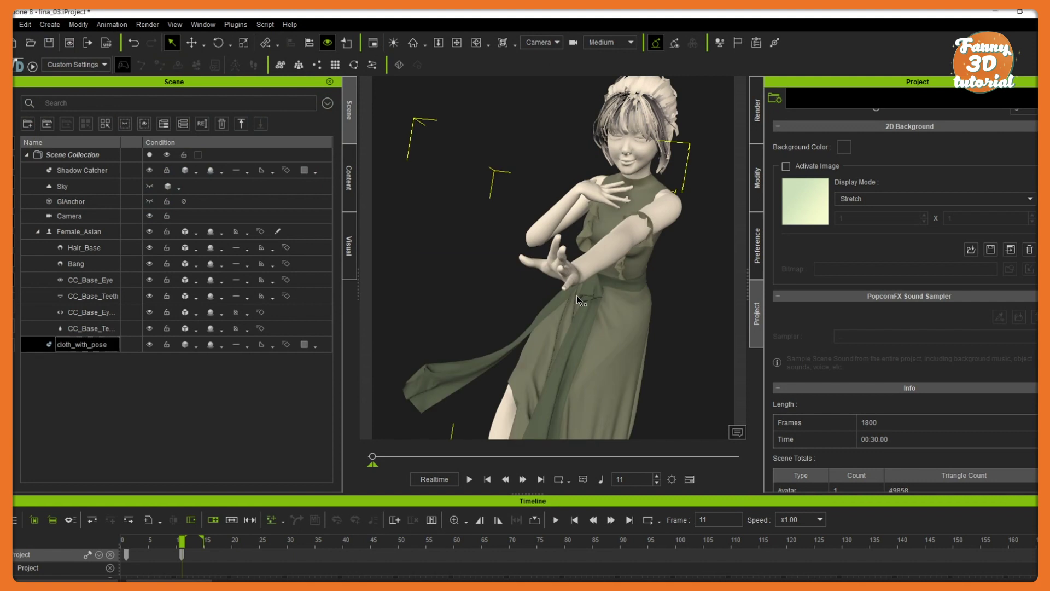
pyautogui.click(704, 335)
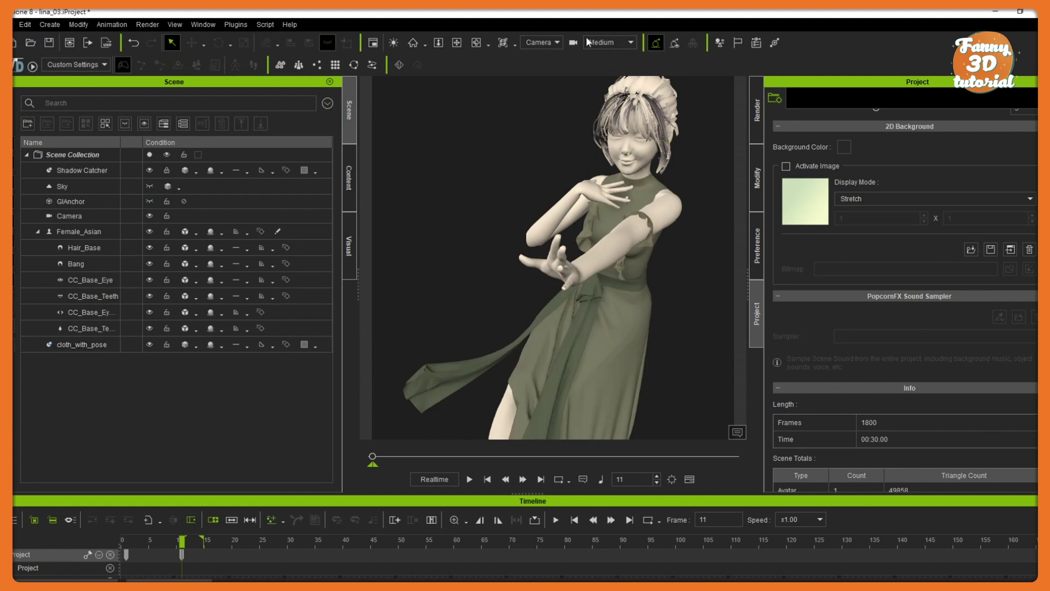
# Change the viewport to the Preview camera and inspect the dress's fit on the posed character from several angles and up close
pyautogui.click(535, 54)
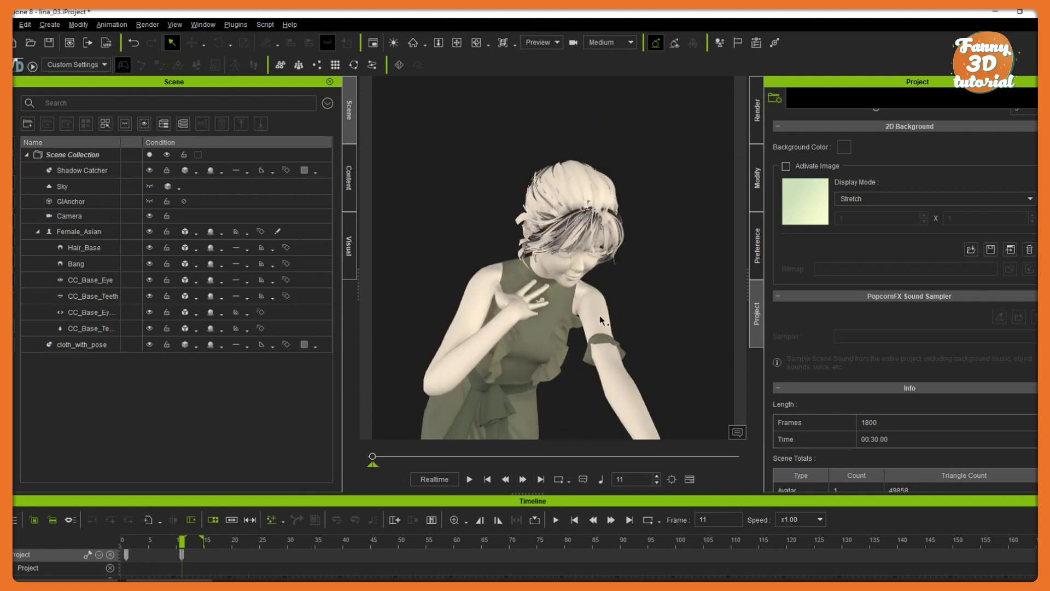
pyautogui.keyDown('alt'); pyautogui.moveTo(593, 321); pyautogui.dragTo(614, 254, button='middle'); pyautogui.keyUp('alt')
pyautogui.keyDown('alt'); pyautogui.moveTo(614, 254); pyautogui.dragTo(257, 283); pyautogui.keyUp('alt')
pyautogui.keyDown('alt'); pyautogui.moveTo(706, 285); pyautogui.dragTo(438, 274); pyautogui.keyUp('alt')
pyautogui.scroll(5, 578, 263)
pyautogui.scroll(5, 577, 263)
pyautogui.keyDown('alt'); pyautogui.moveTo(593, 239); pyautogui.dragTo(675, 228, button='middle'); pyautogui.keyUp('alt')
pyautogui.keyDown('alt'); pyautogui.moveTo(675, 228); pyautogui.dragTo(659, 244); pyautogui.keyUp('alt')
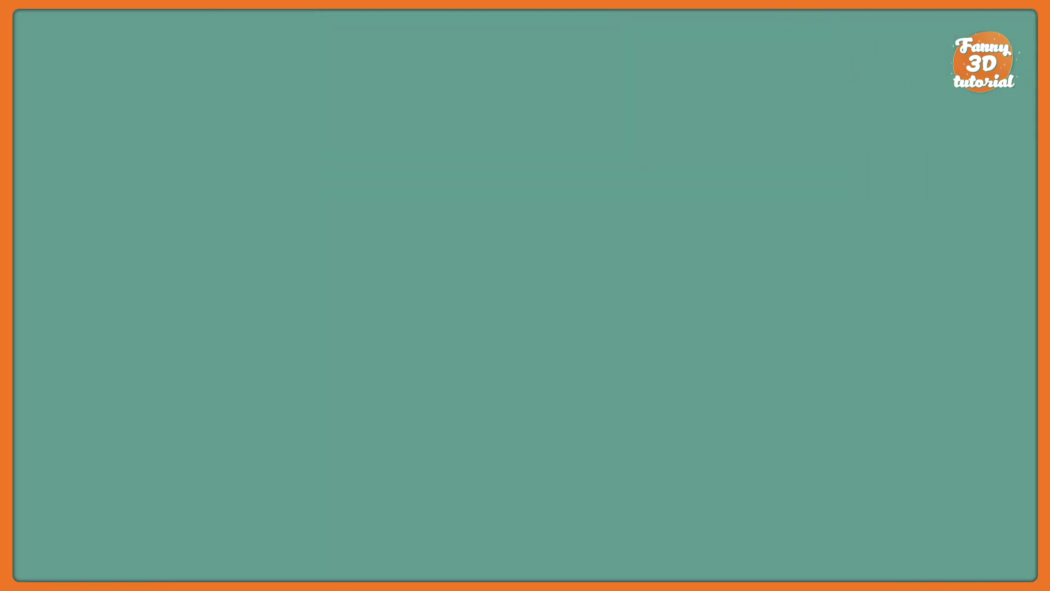